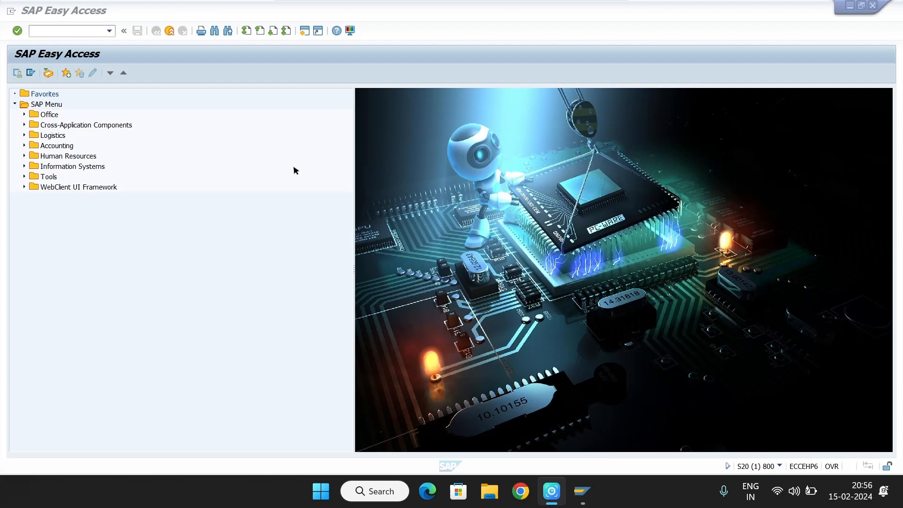
Run transaction ME51N to start a new purchase requisition.
click(79, 34)
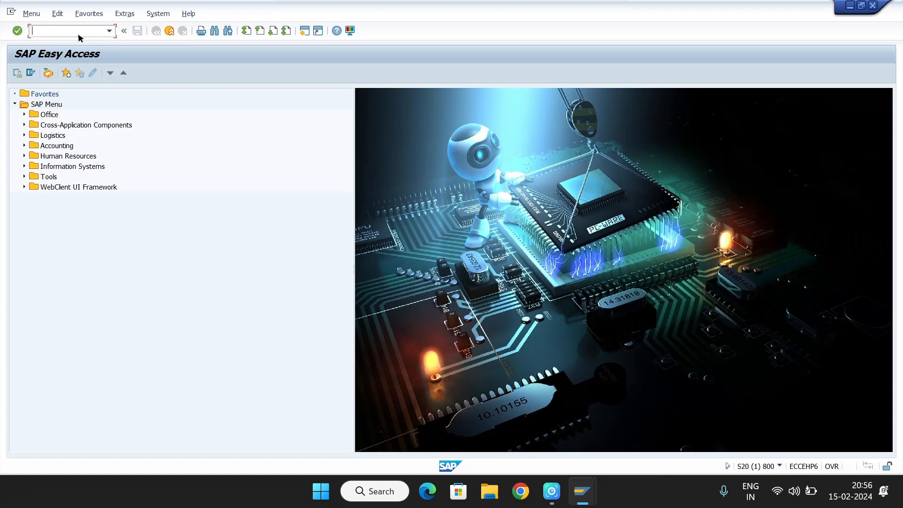
text(ME51N)
key(Return)
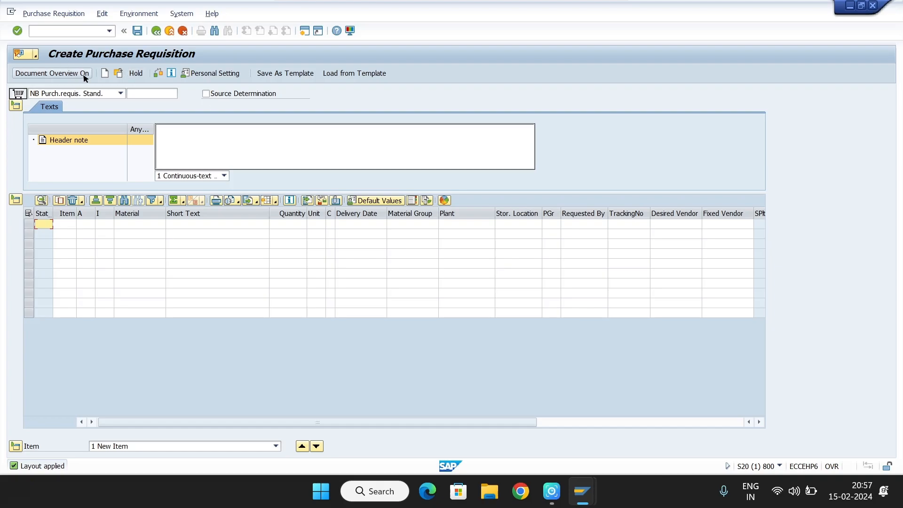
click(105, 73)
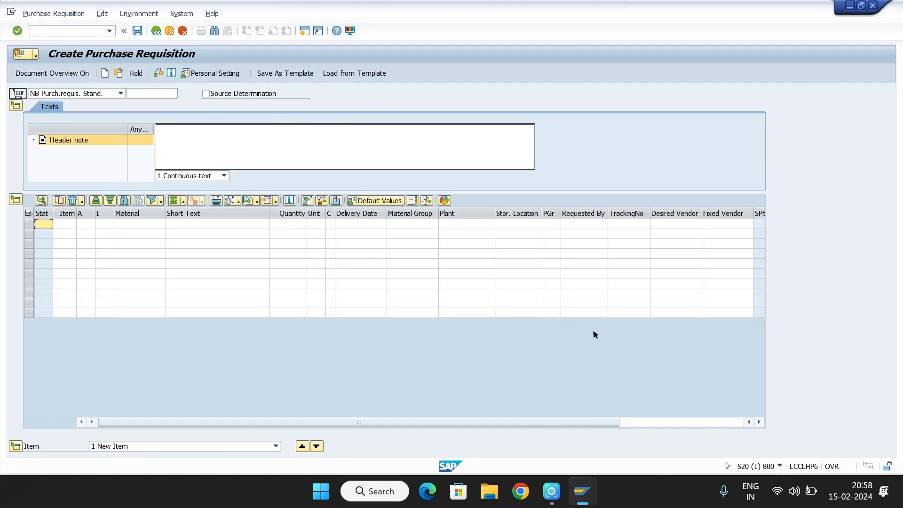
Look through the available purchase requisition document types, keeping the standard NB type.
click(71, 93)
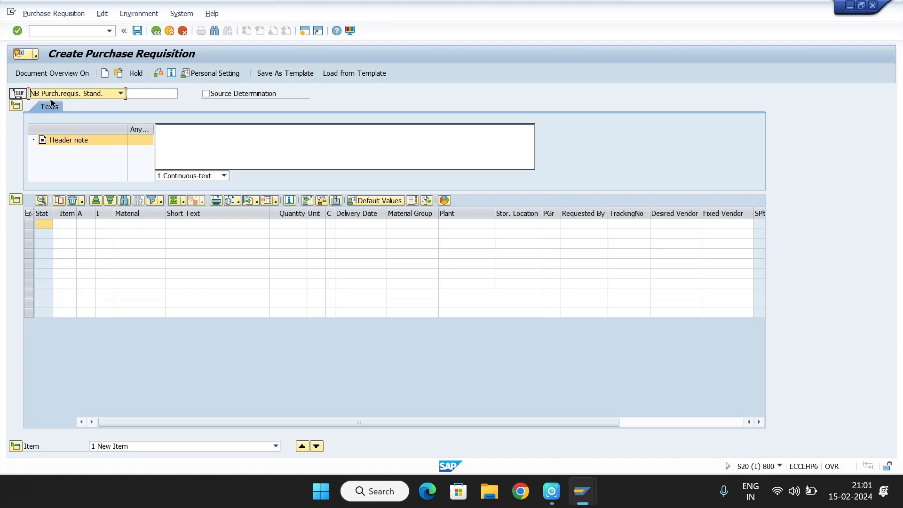
click(121, 94)
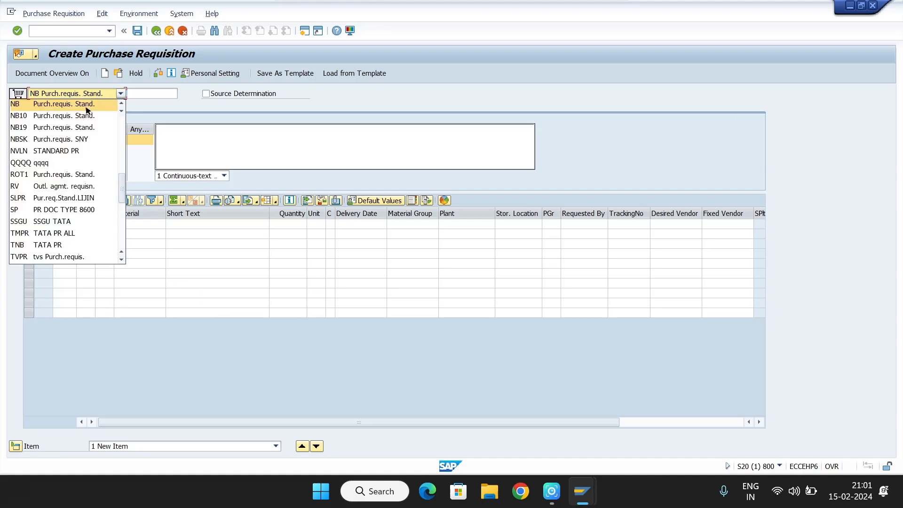
click(136, 116)
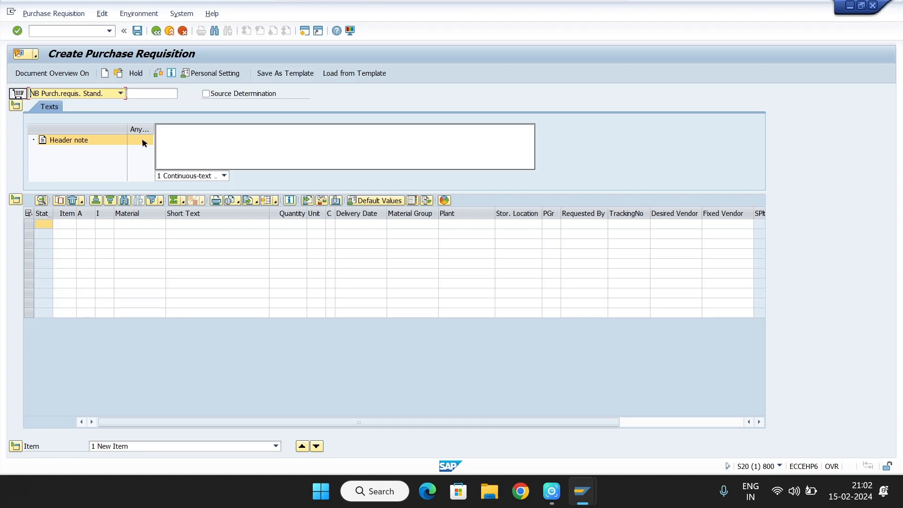
click(121, 93)
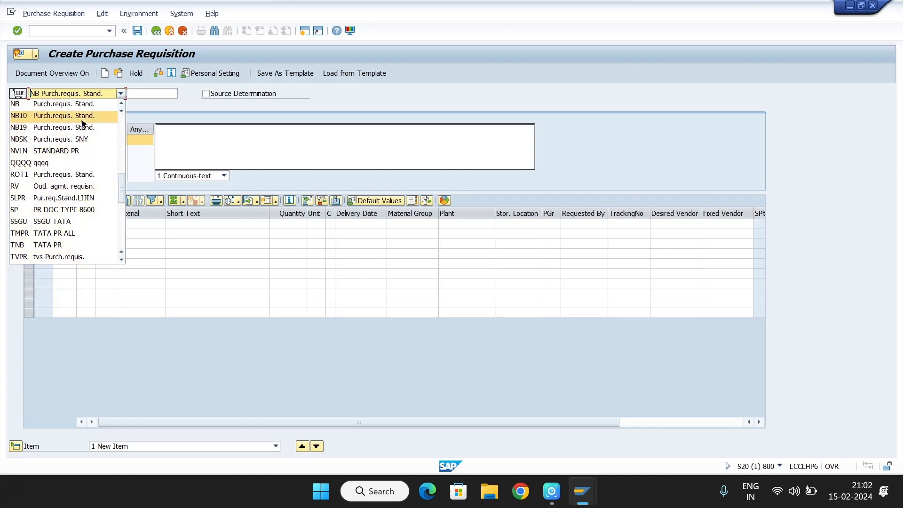
click(271, 187)
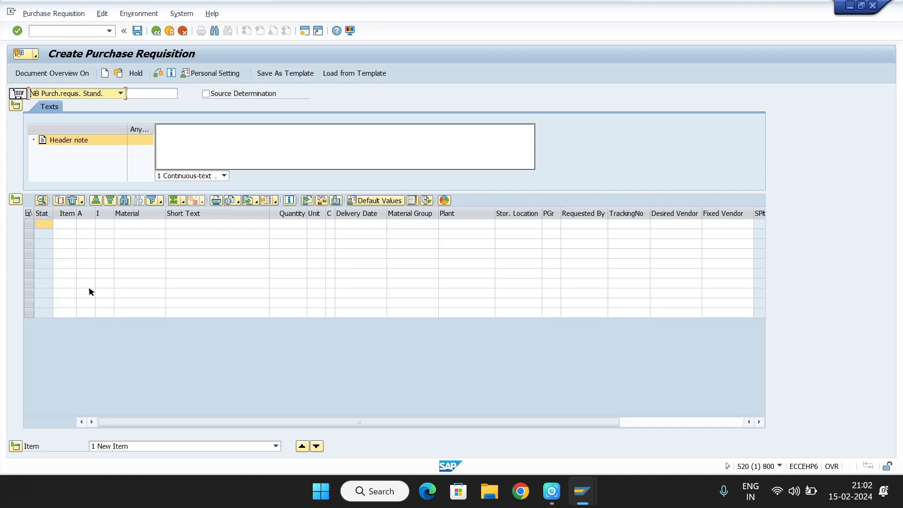
Look through the available account assignment categories and item categories for the first requisition item.
click(87, 225)
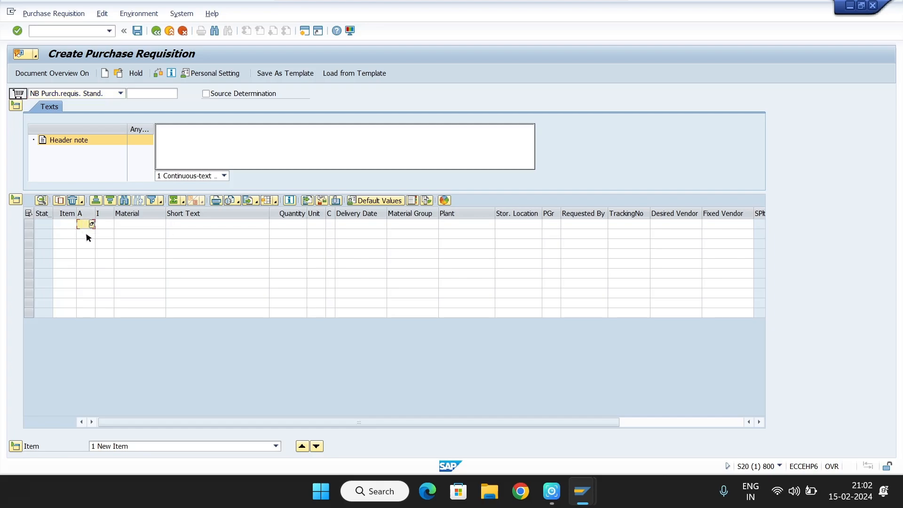
click(92, 224)
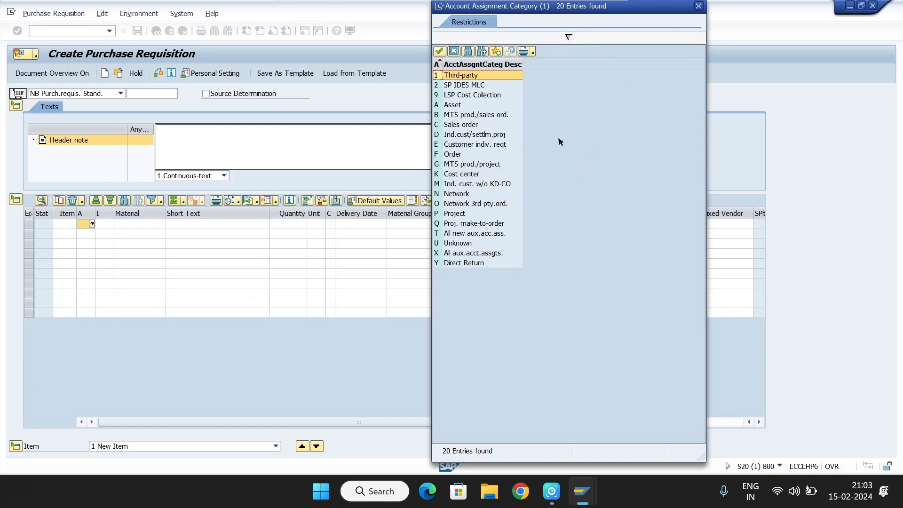
click(460, 175)
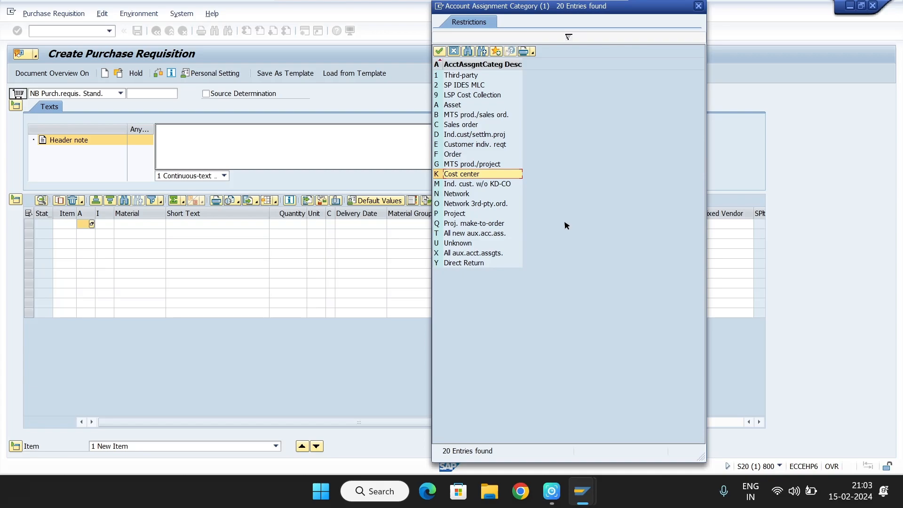
click(698, 6)
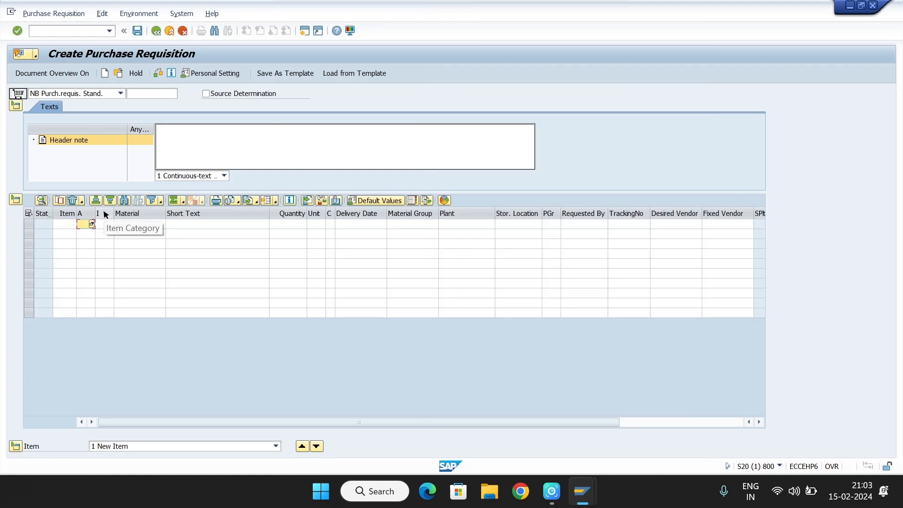
click(104, 224)
click(111, 224)
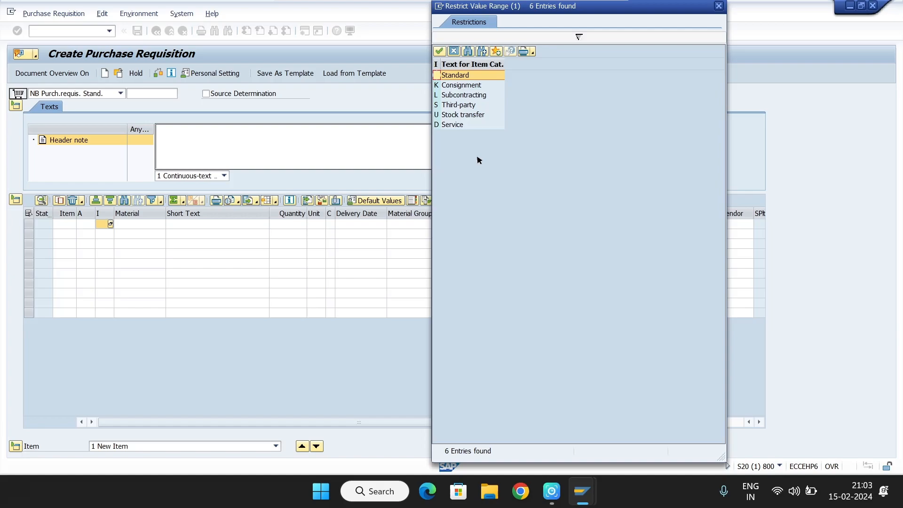
click(718, 8)
Enter material B-FM3 on the first item line with quantity 10 and delivery date 28.01.2009.
click(144, 230)
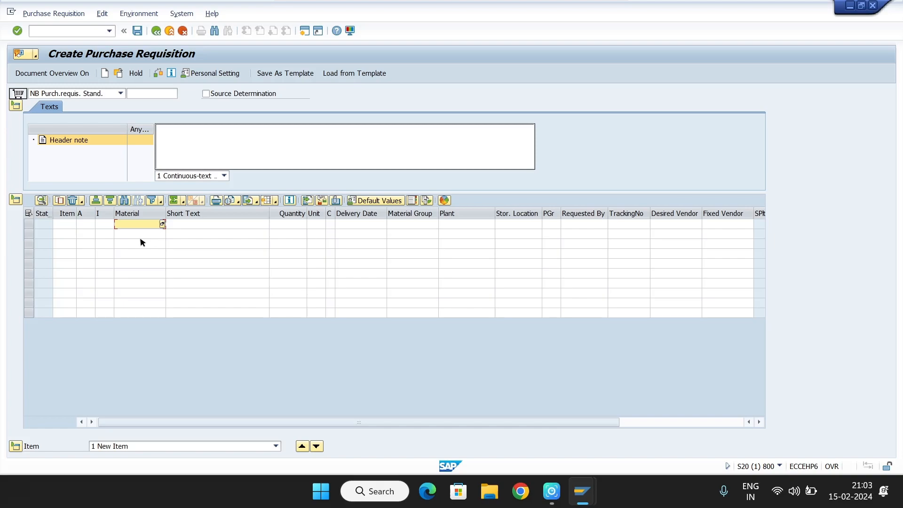
text(B-FM3)
click(291, 228)
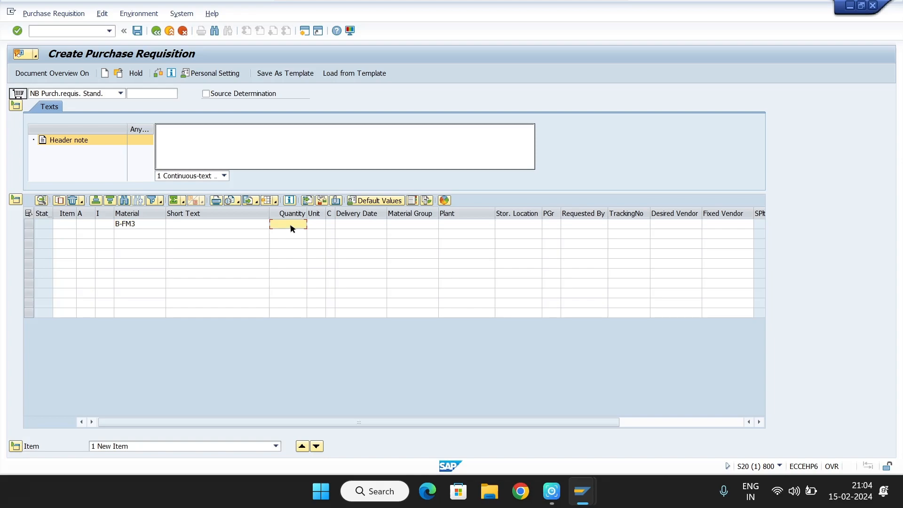
text(10)
click(345, 226)
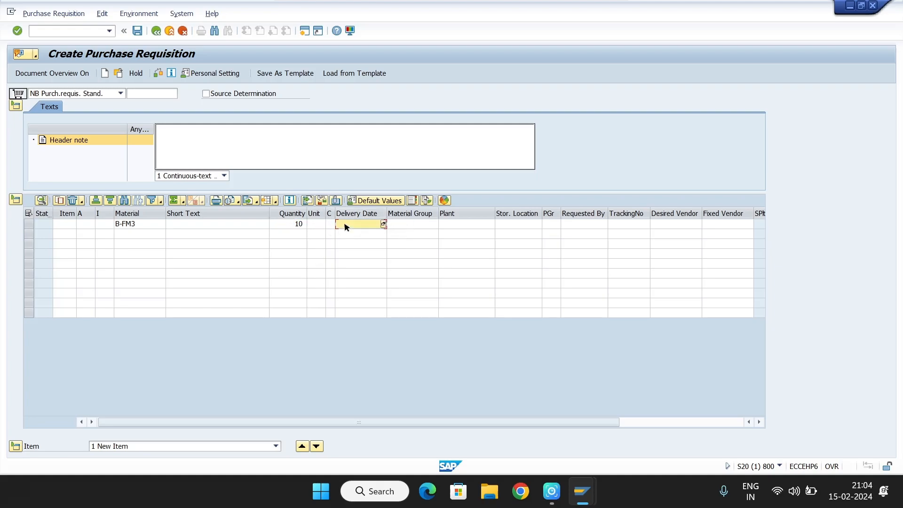
click(383, 224)
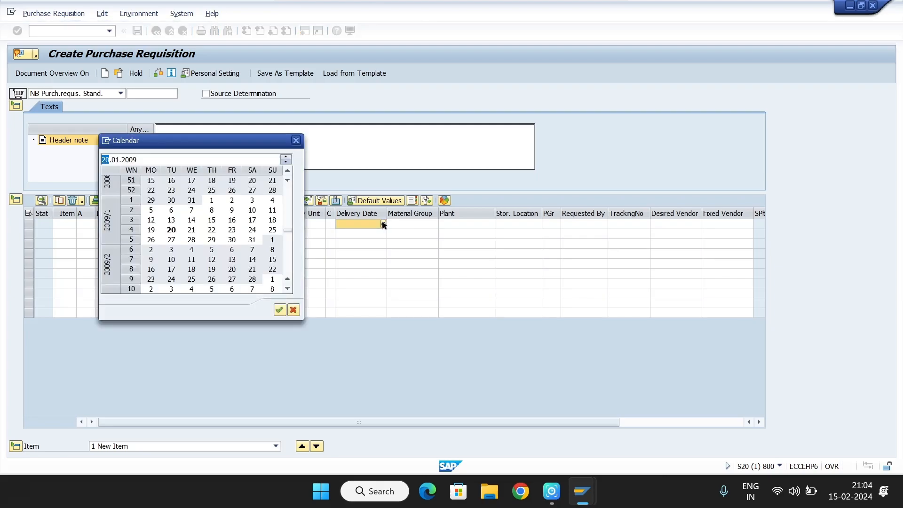
double_click(191, 241)
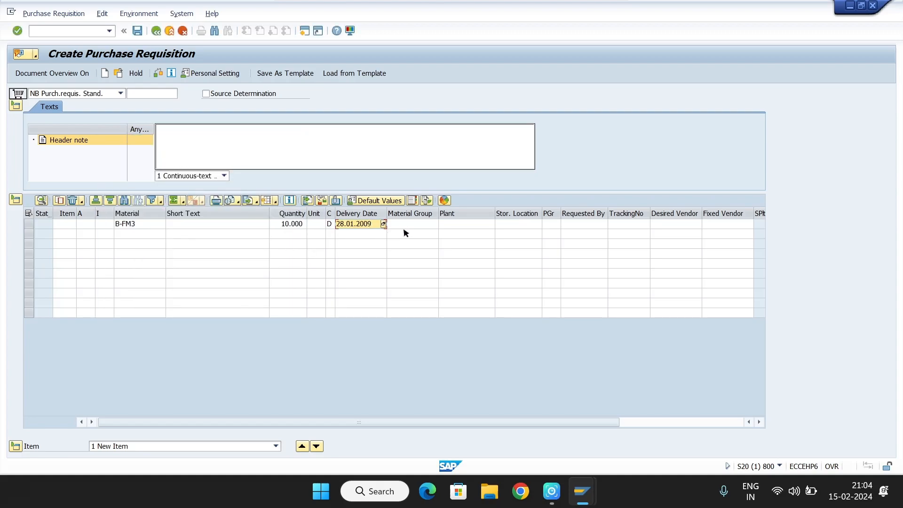
Look through the available material groups for the first item without choosing one.
click(419, 224)
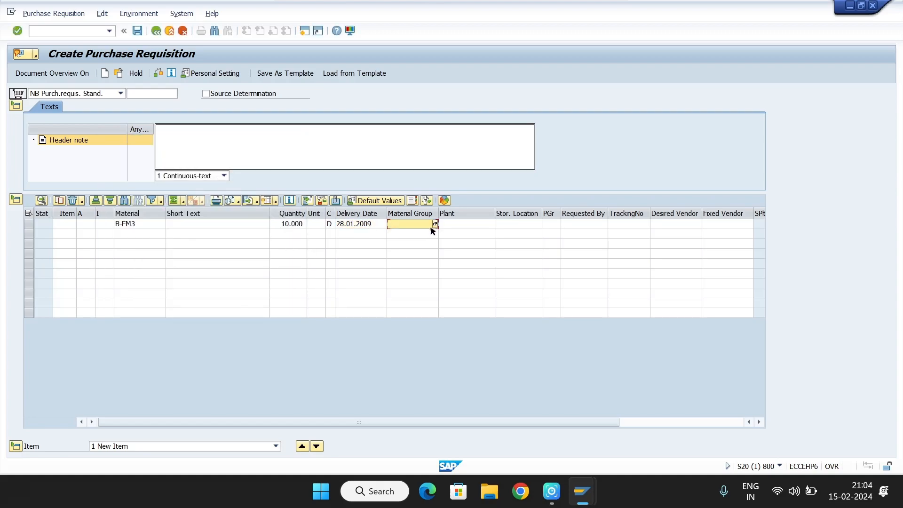
click(435, 224)
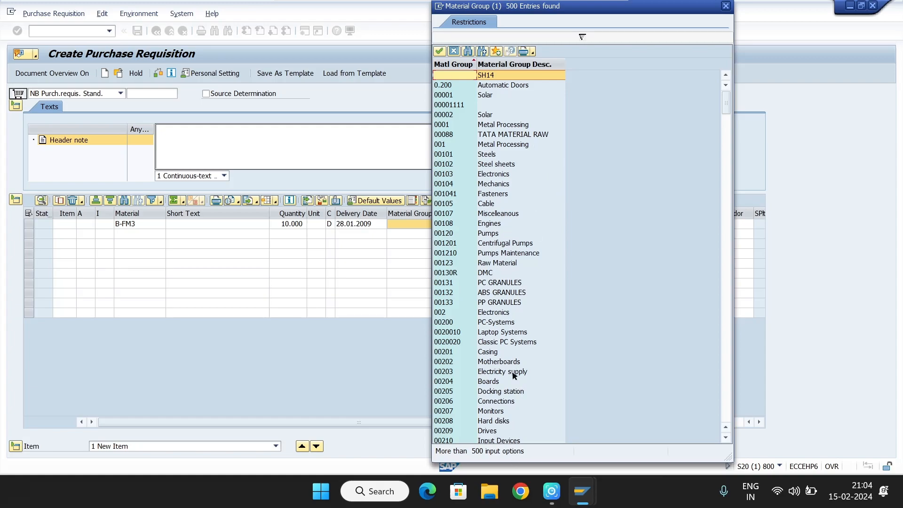
click(727, 6)
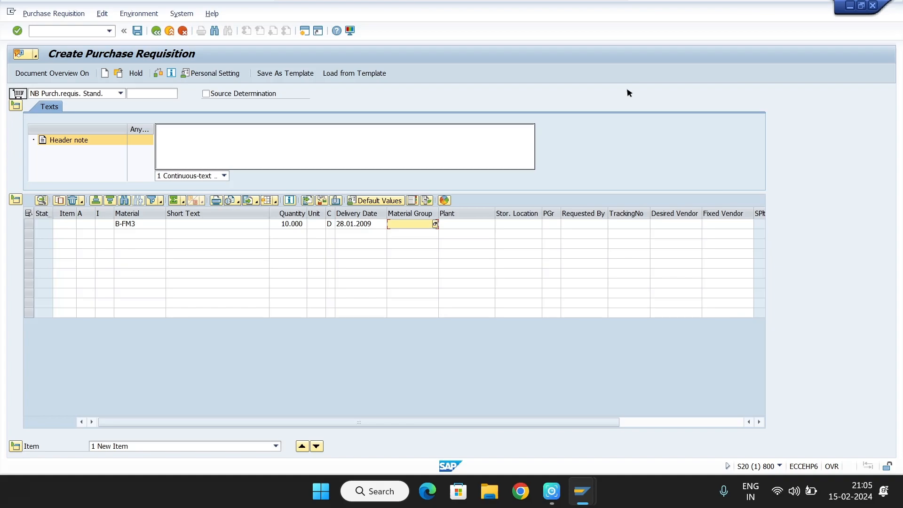
Set the item's plant to 1000 and storage location to 0001, and confirm the item line.
click(454, 225)
text(1000)
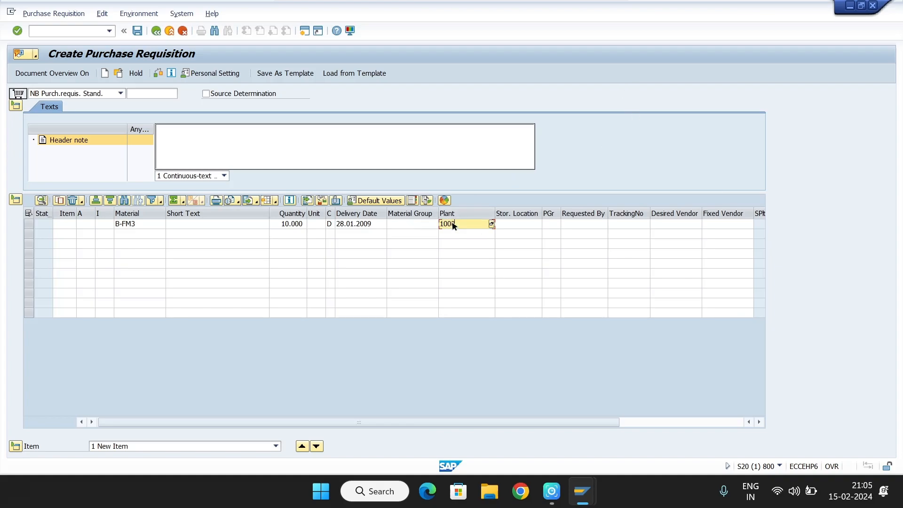
click(514, 229)
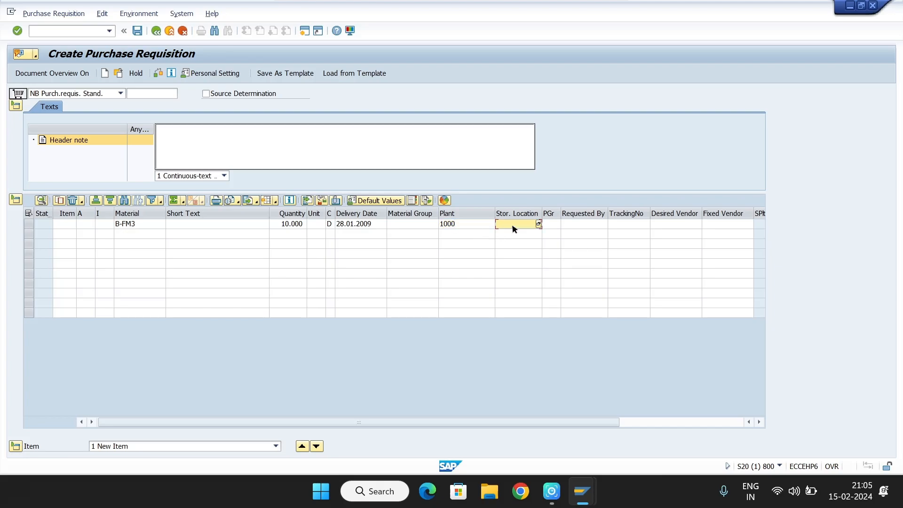
text(0001)
click(759, 422)
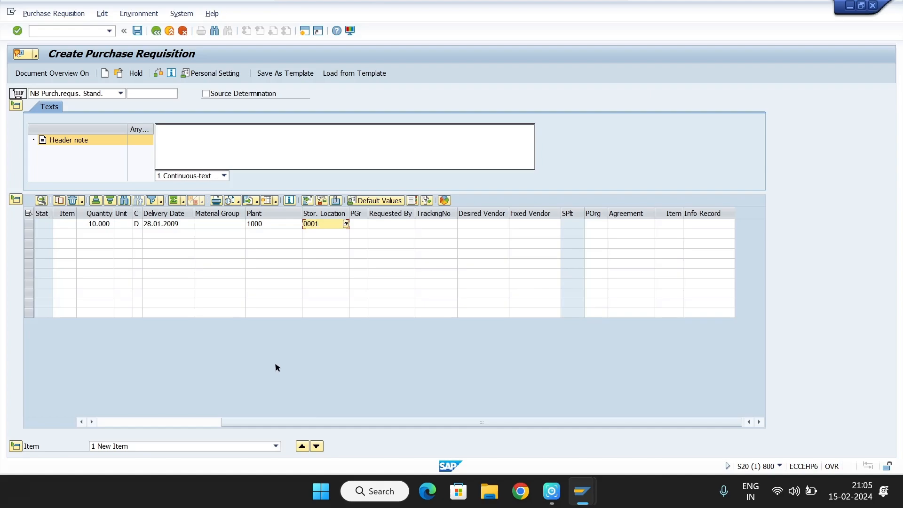
click(105, 422)
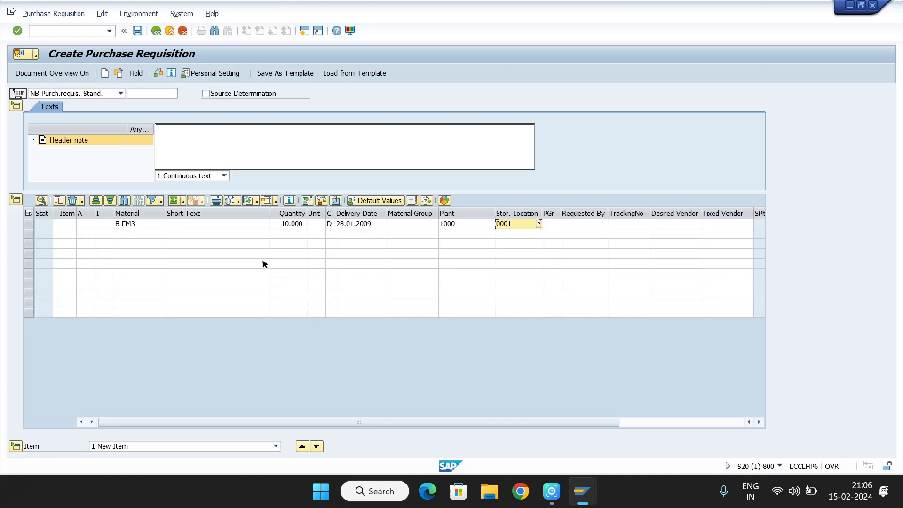
key(Return)
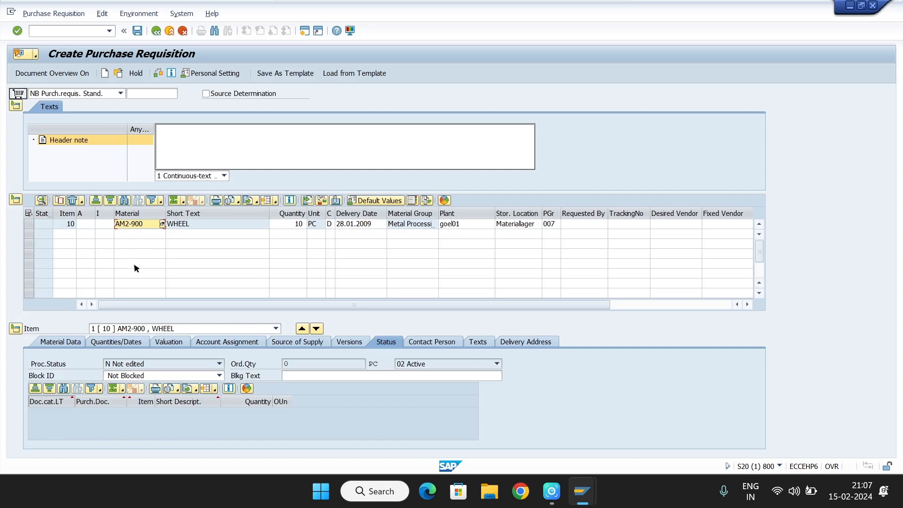
View the material master of AM2-900, and check and save the purchase requisition.
double_click(134, 225)
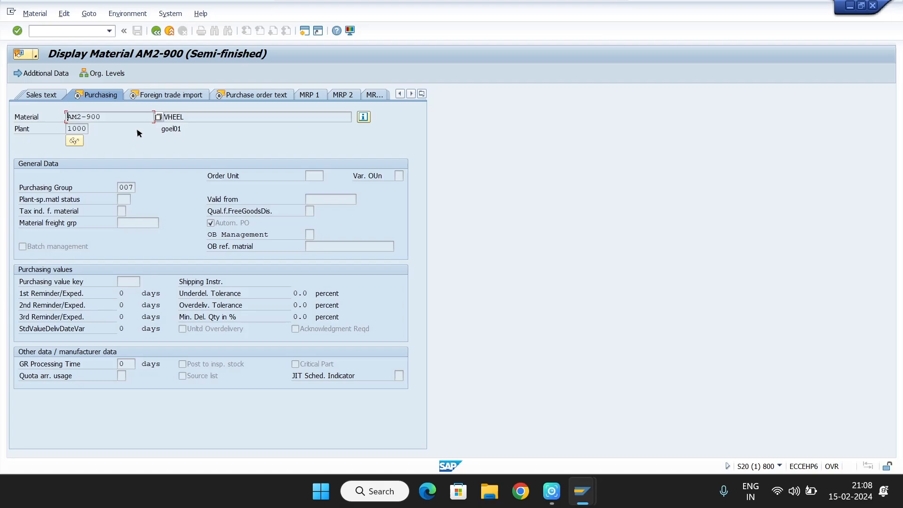
click(156, 31)
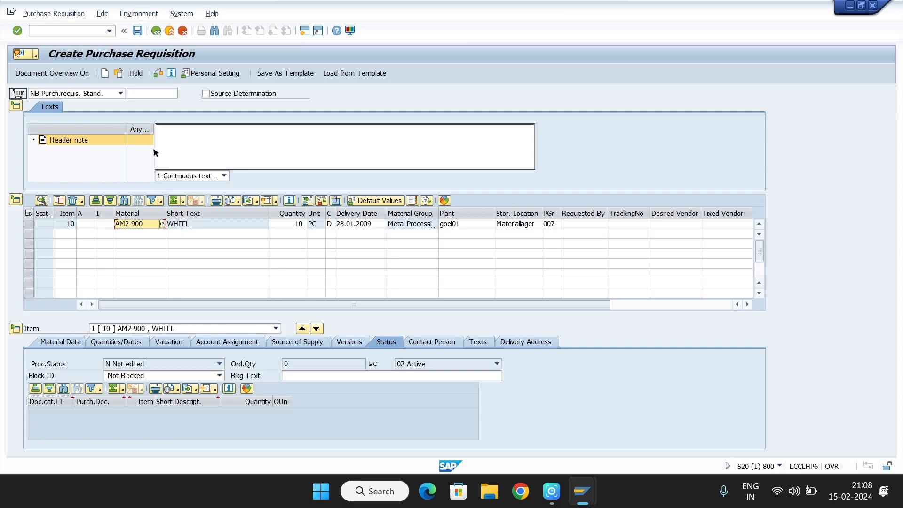
click(158, 74)
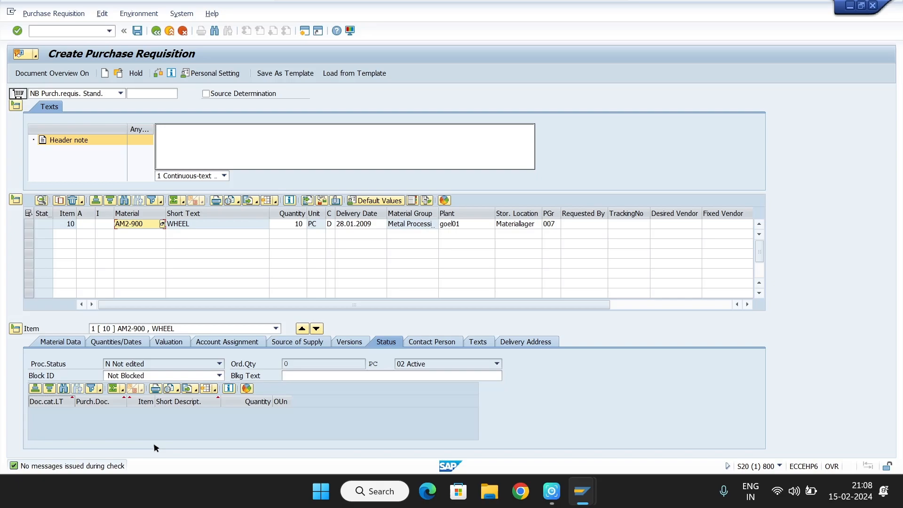
click(137, 32)
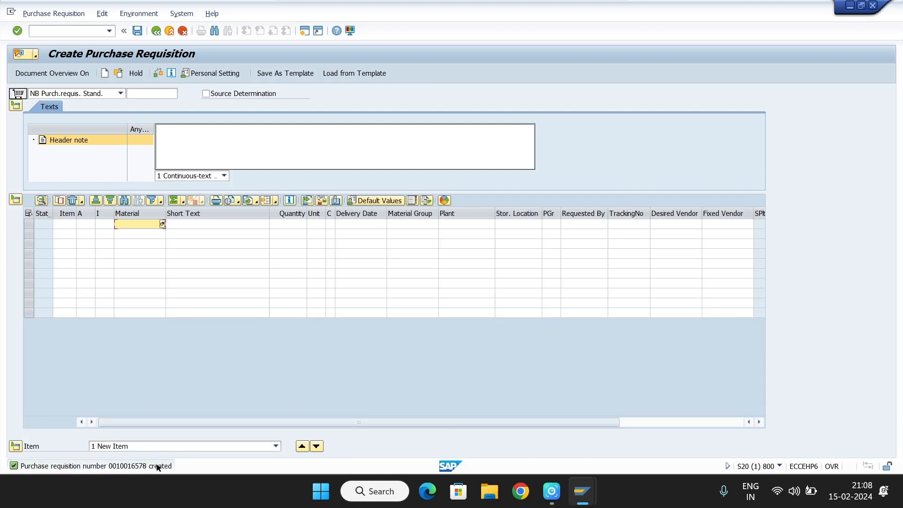
Open the details of the save message and select the new requisition number in it.
double_click(133, 466)
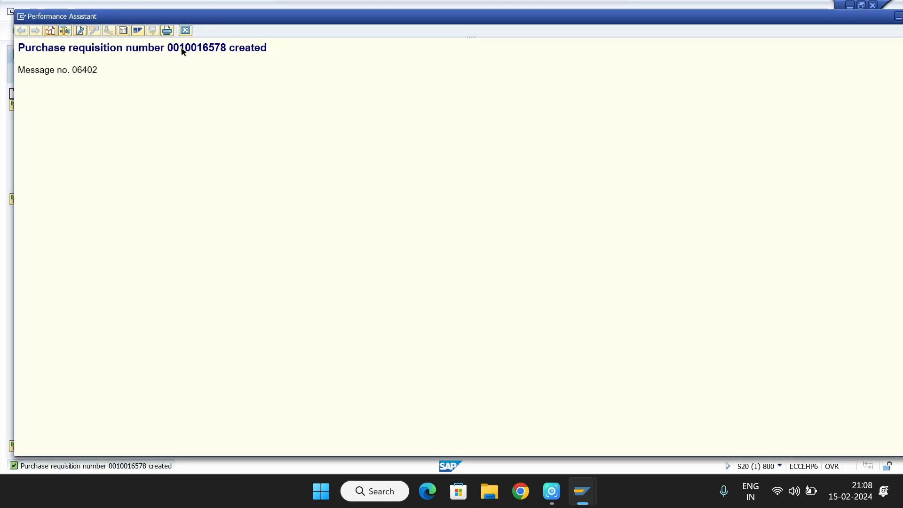
drag(181, 49, 227, 51)
drag(861, 18, 796, 32)
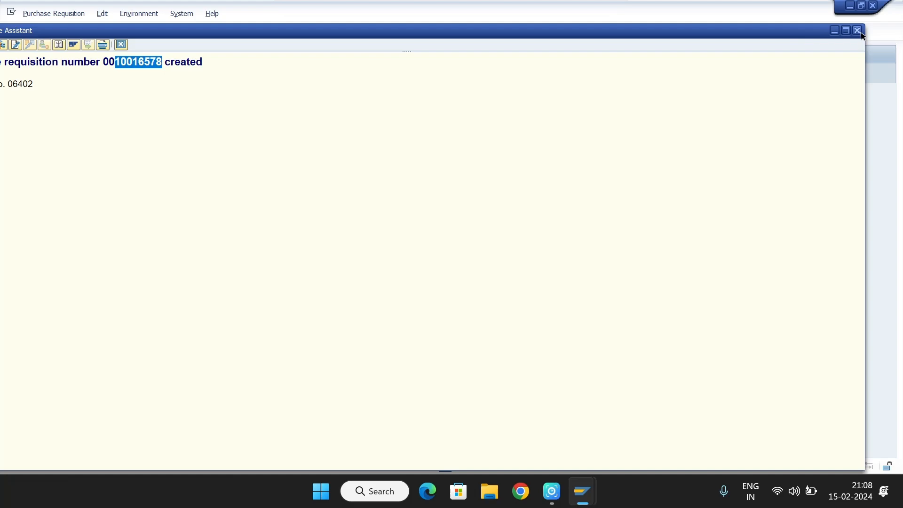
click(857, 30)
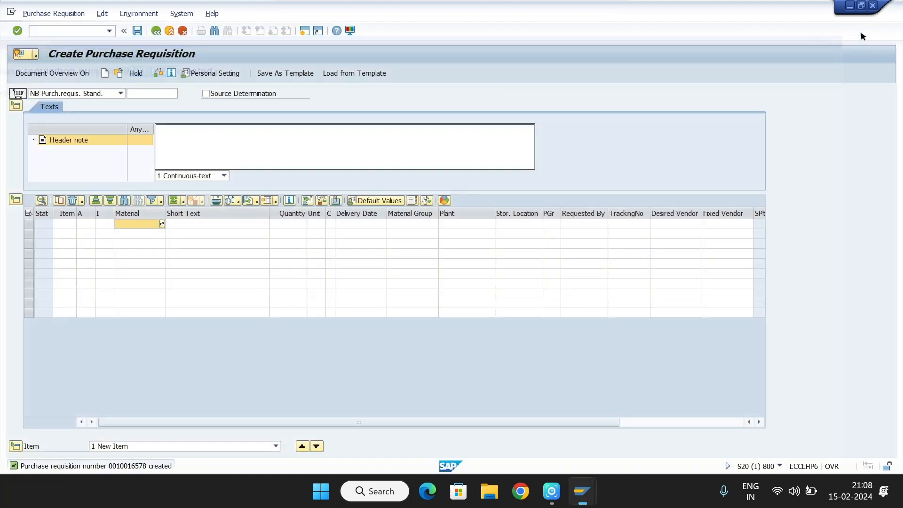
Copy the saved requisition's number from the document selection and display that purchase requisition.
click(118, 75)
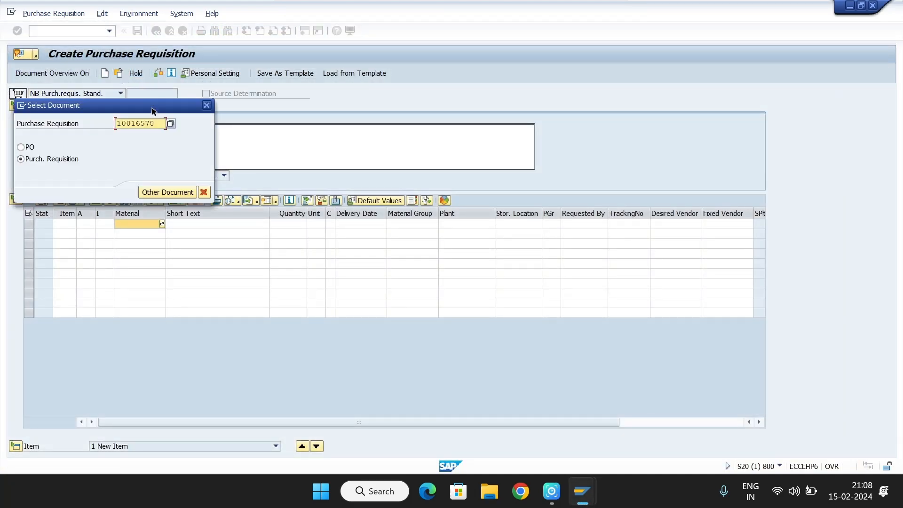
drag(160, 123, 65, 114)
key(ctrl+c)
key(End)
click(164, 193)
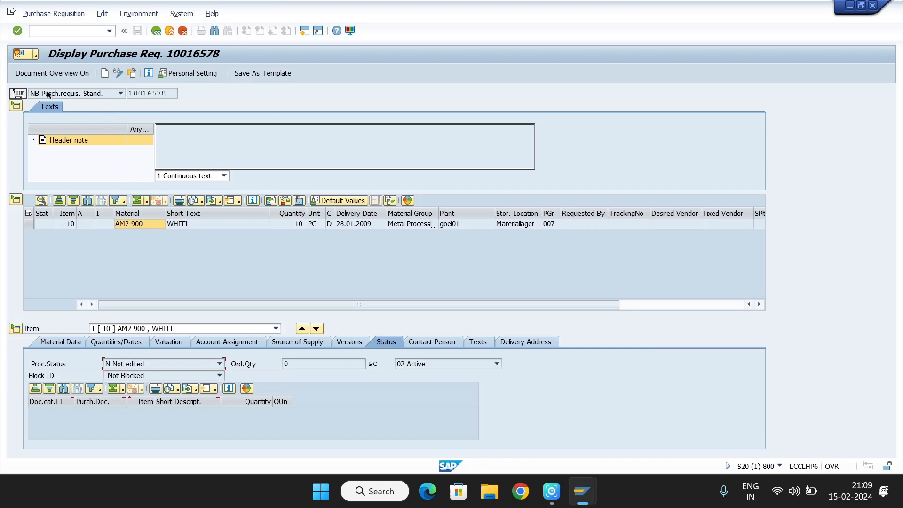
Start a new purchase requisition and open the Purchase Requisitions selection from the document overview.
click(104, 73)
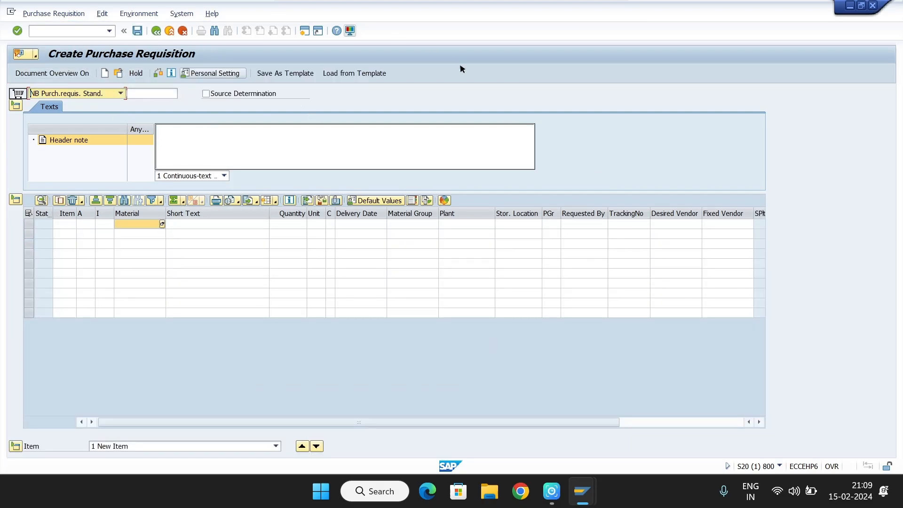
click(49, 74)
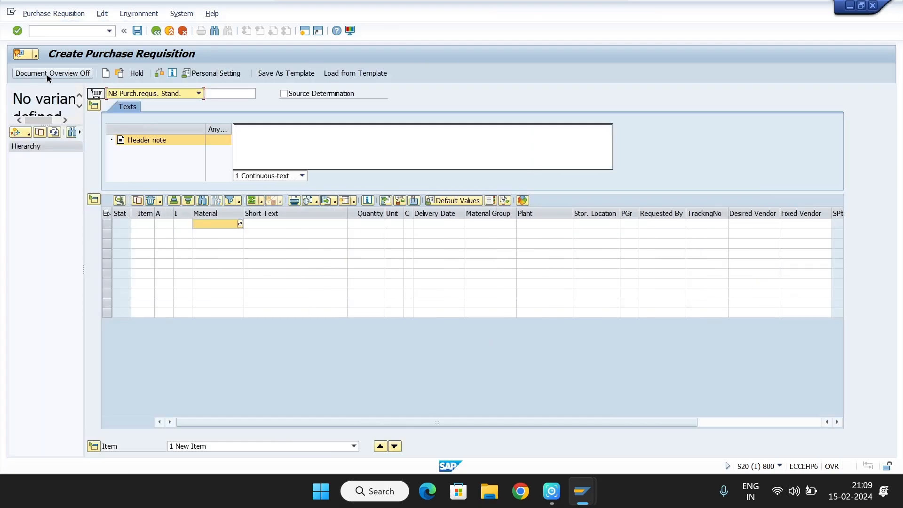
click(28, 135)
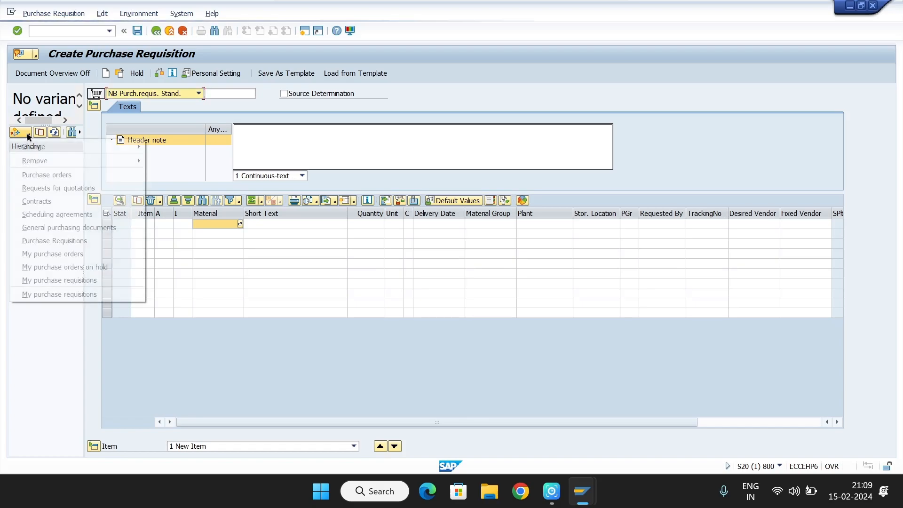
click(66, 239)
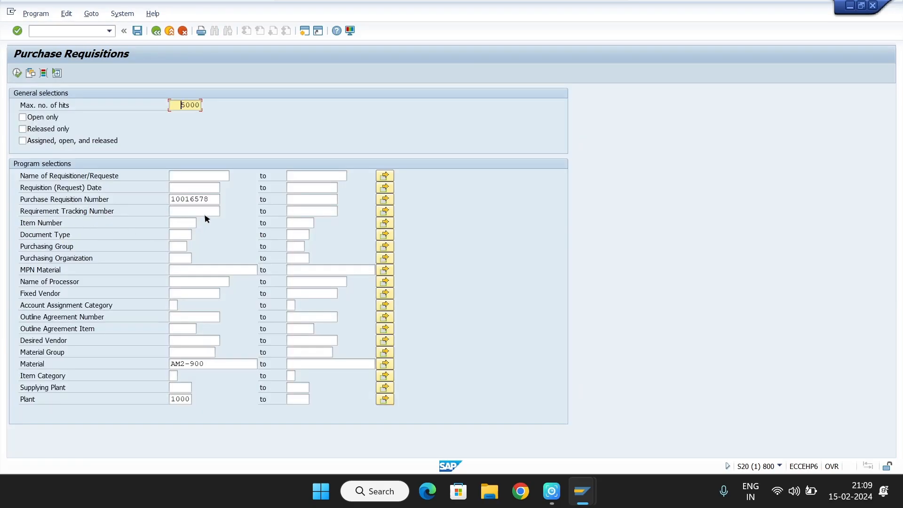
Restrict the selection to the saved requisition's number and clear the Material and Plant criteria.
double_click(217, 204)
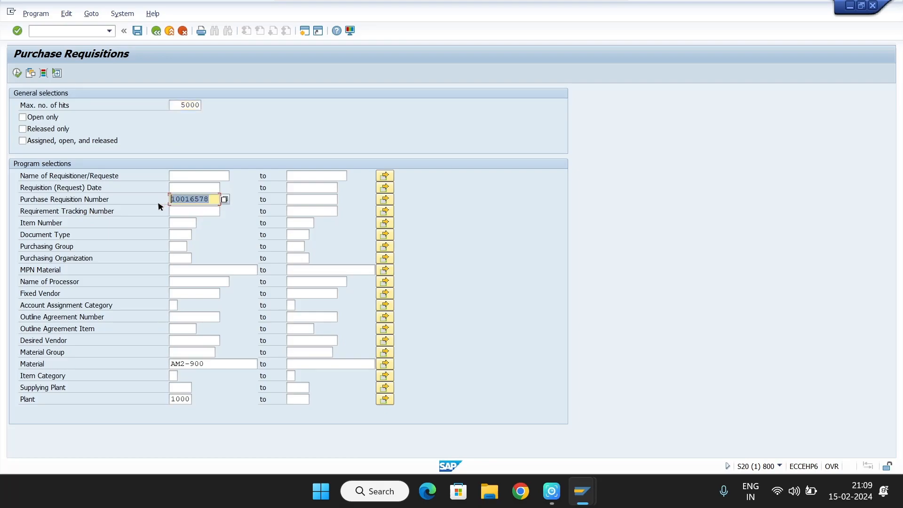
key(ctrl+v)
double_click(215, 364)
key(Delete)
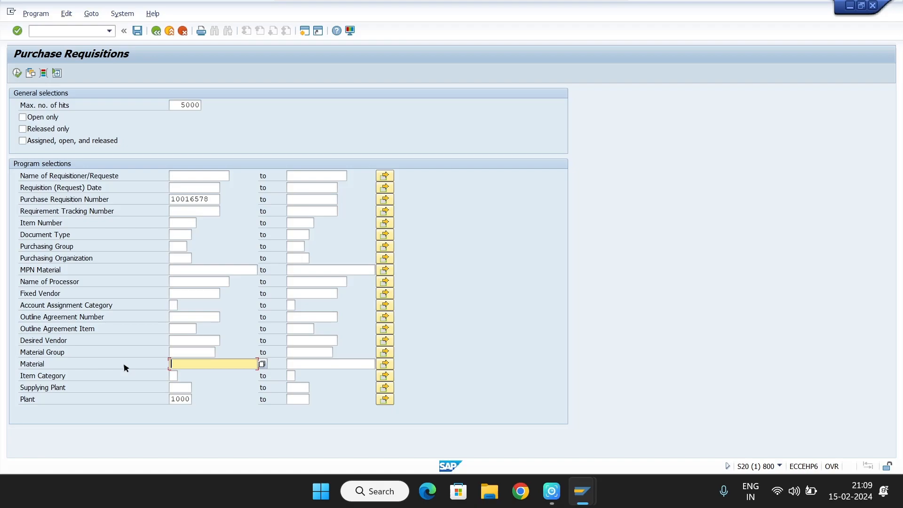
double_click(186, 400)
key(Delete)
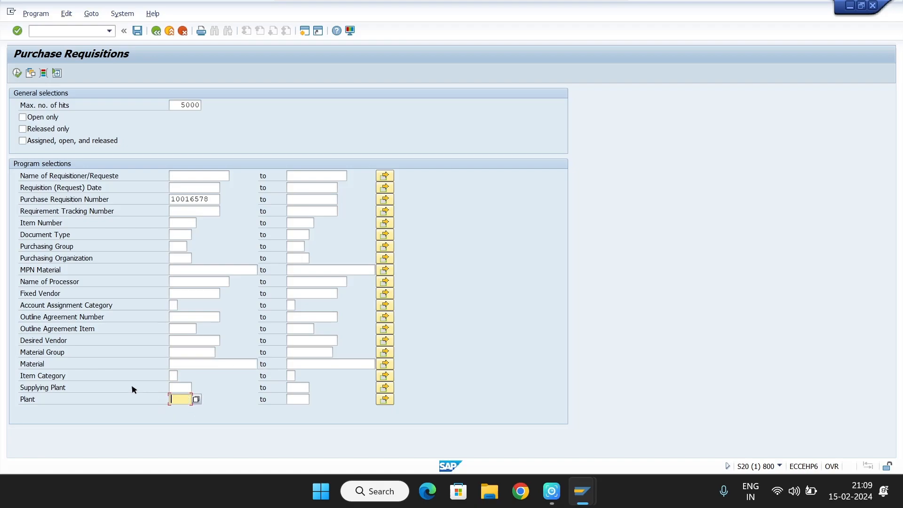
Run the selection and adopt the listed requisition as the reference for the new purchase requisition.
click(17, 74)
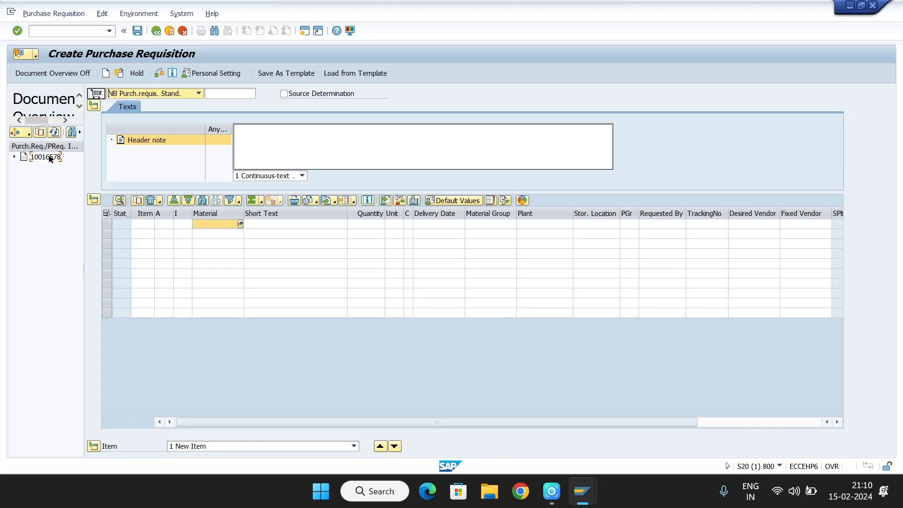
click(50, 158)
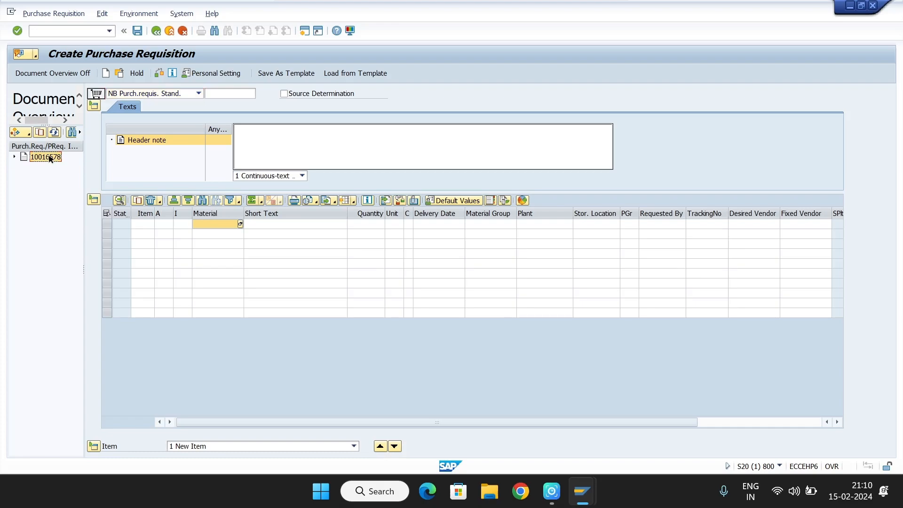
click(39, 133)
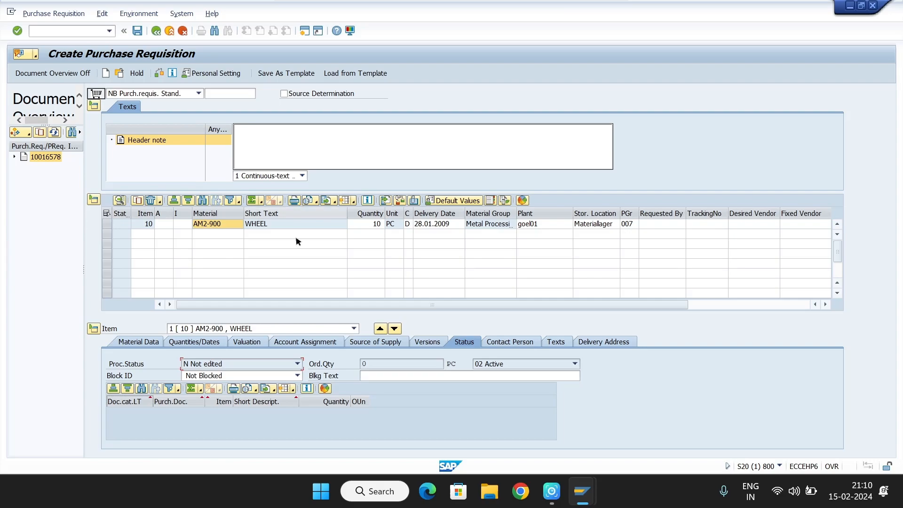
Set the delivery date of the AM2-900 item to 30.01.2009 and save the new purchase requisition.
click(457, 225)
click(462, 225)
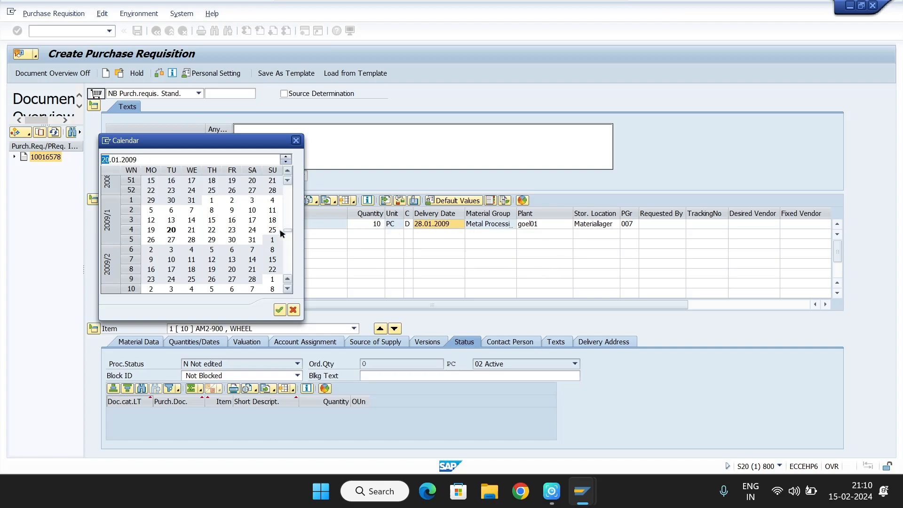
double_click(232, 241)
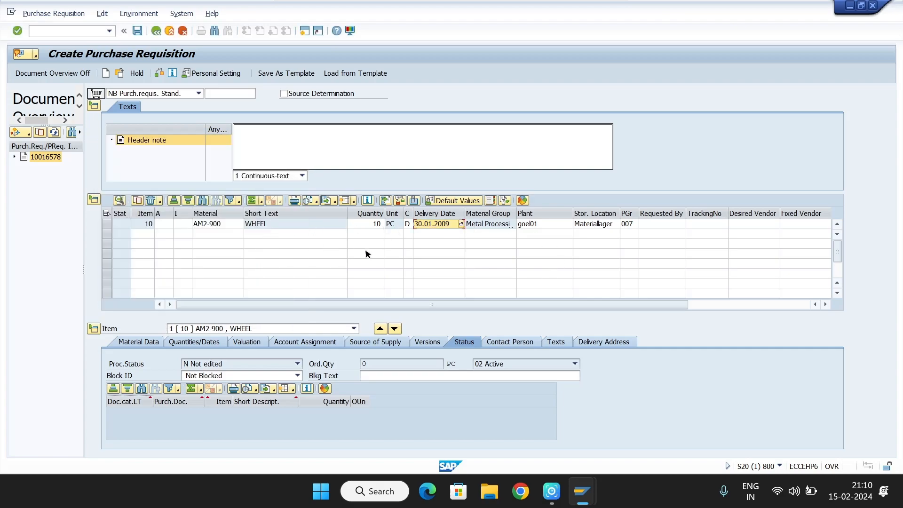
click(137, 32)
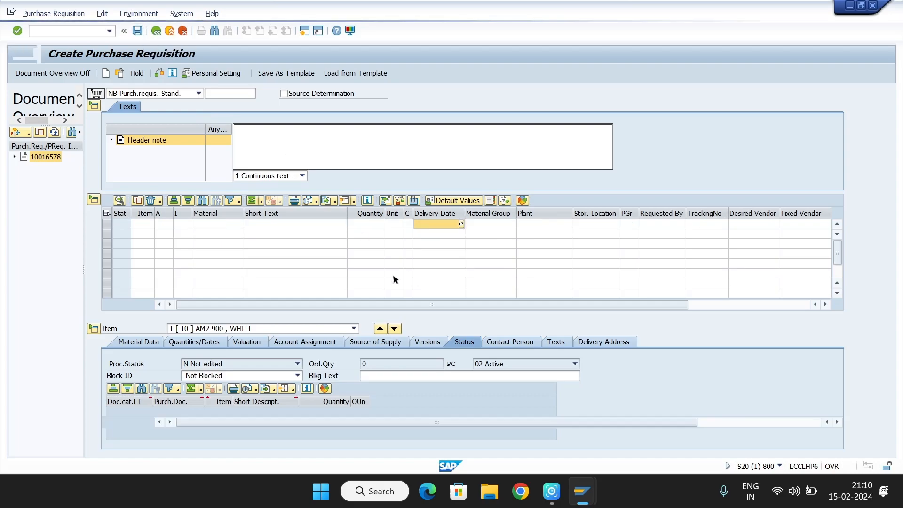